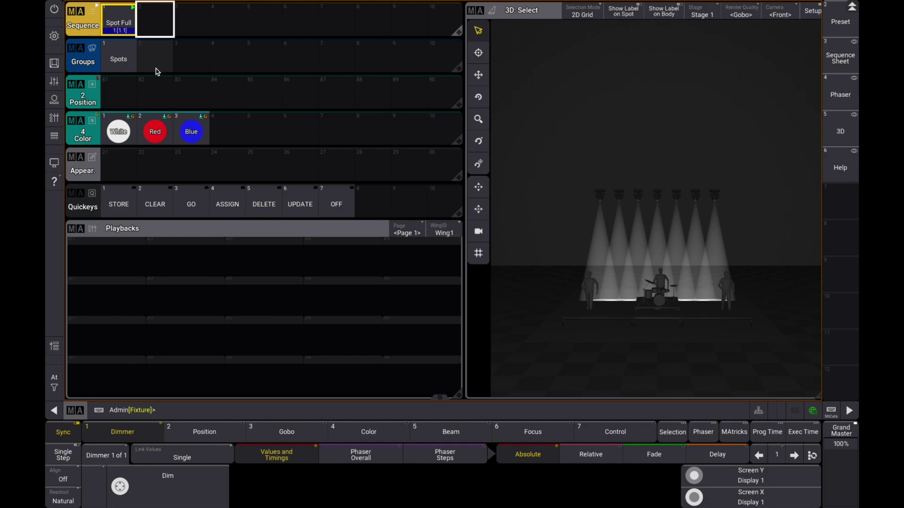
# Select the Spots group, apply the White colour preset and store it as the first cue of sequence 2
pyautogui.click(120, 61)
pyautogui.click(120, 131)
pyautogui.click(121, 205)
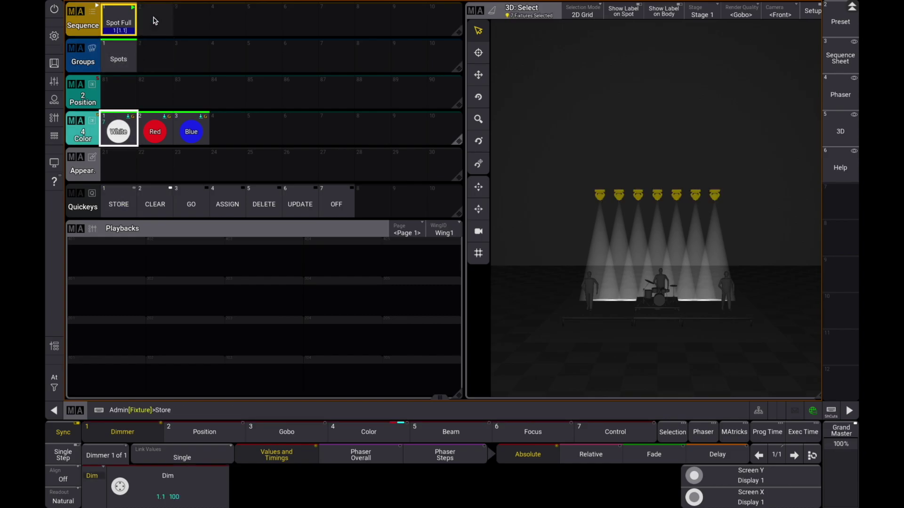
pyautogui.click(155, 20)
# Apply the Red colour preset to the spots and store it in sequence 2 as a second cue
pyautogui.click(154, 132)
pyautogui.click(118, 204)
pyautogui.click(154, 21)
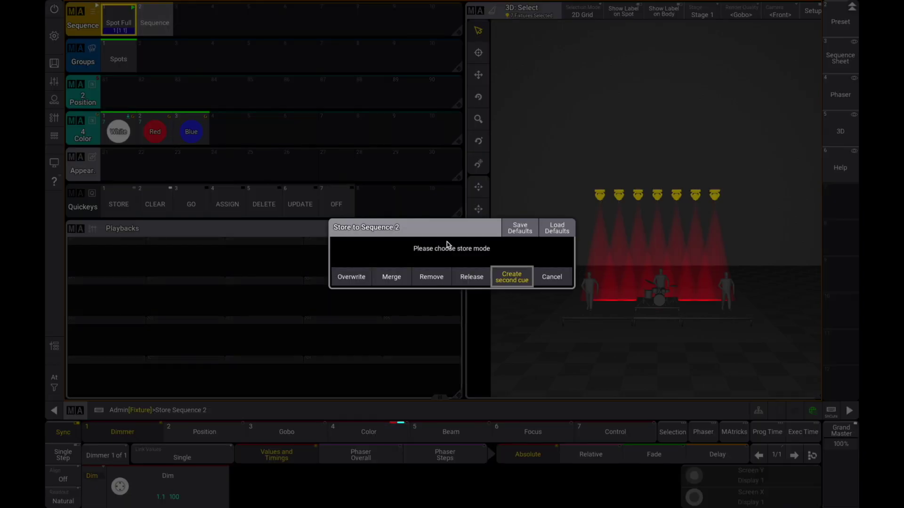
pyautogui.click(511, 277)
# Store the Blue colour preset as the third cue of sequence 2 and label the sequence Colour Stack
pyautogui.click(191, 131)
pyautogui.click(118, 204)
pyautogui.click(157, 24)
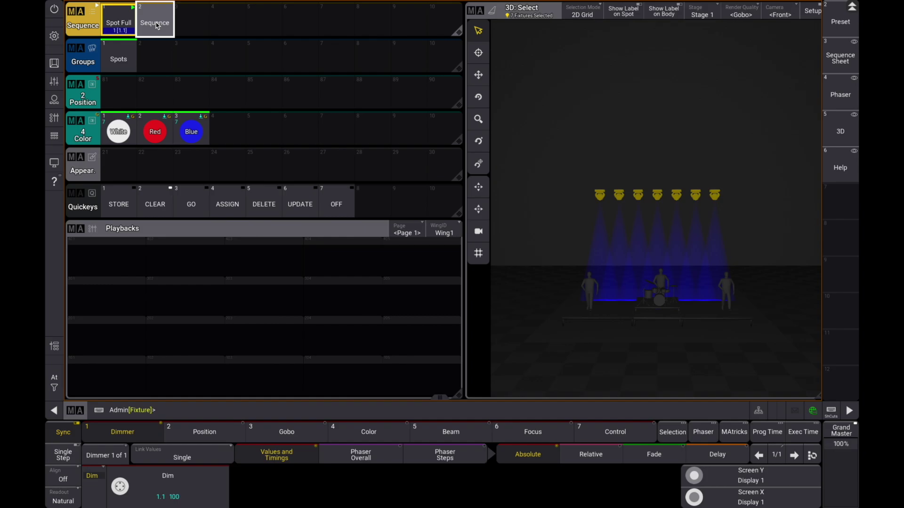
pyautogui.moveTo(156, 26); pyautogui.dragTo(159, 19)
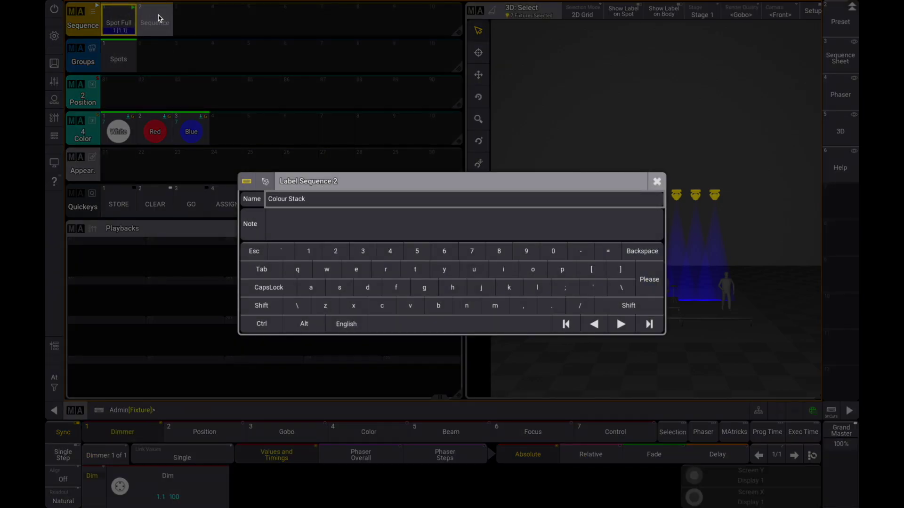
pyautogui.press('Return')
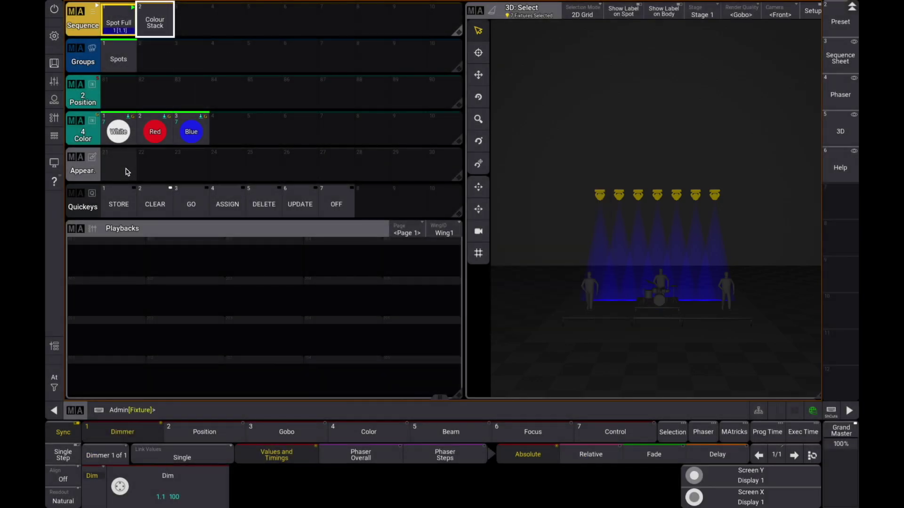
# Create appearance 21 with a near-white image colour, blue at 94.5%, and name it White
pyautogui.moveTo(126, 169); pyautogui.dragTo(98, 170)
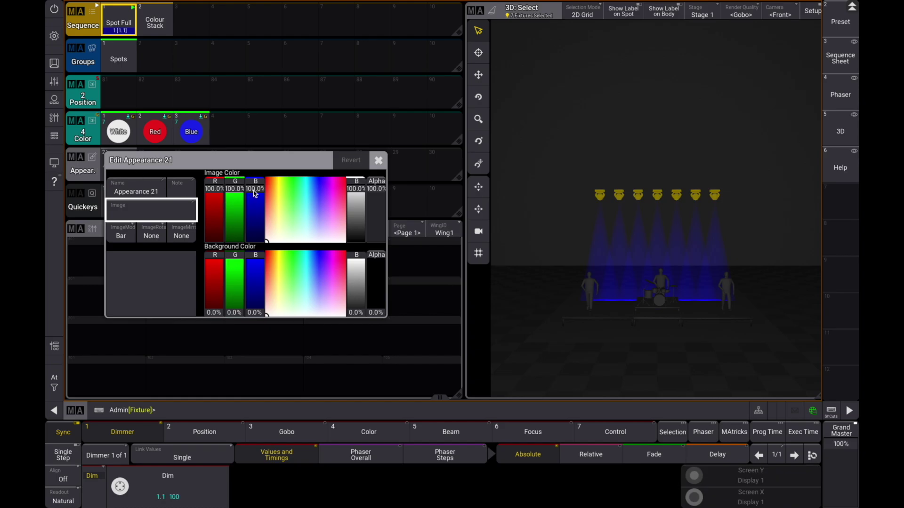
pyautogui.moveTo(254, 190); pyautogui.dragTo(253, 192)
pyautogui.click(136, 191)
pyautogui.write('White')
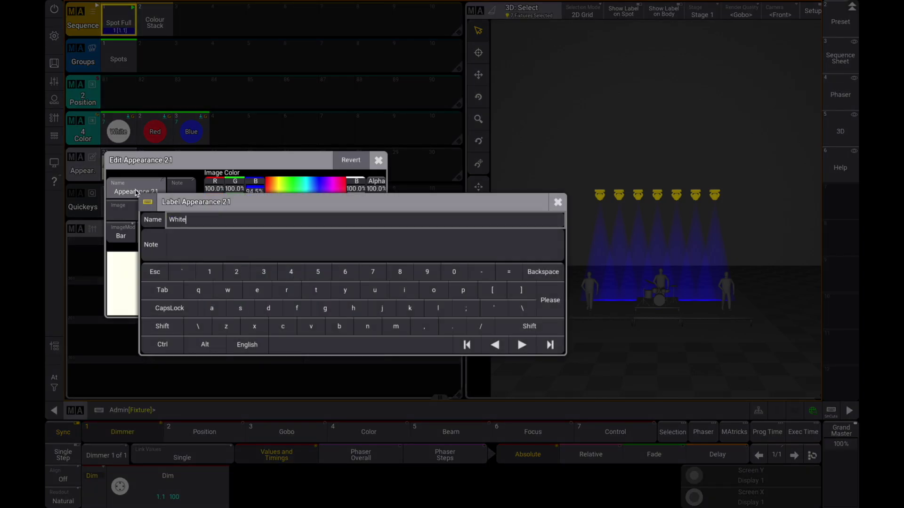
pyautogui.press('Return')
pyautogui.click(378, 160)
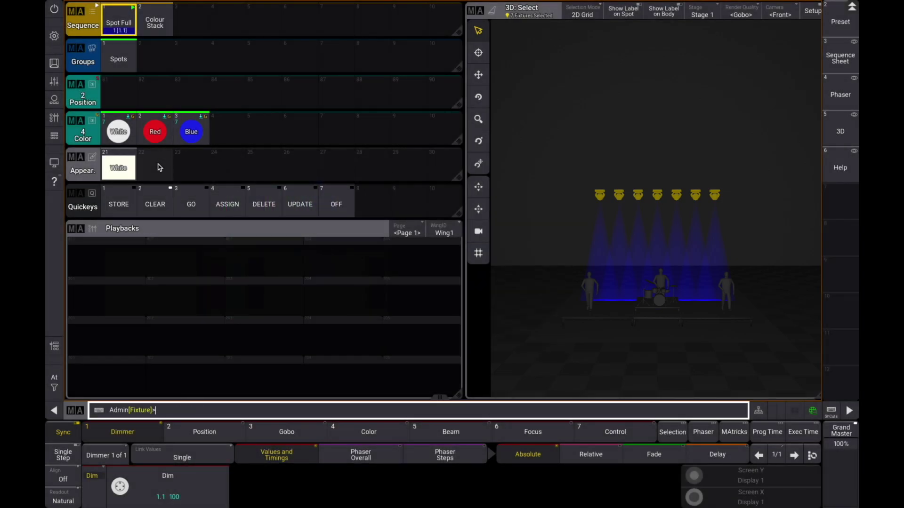
# Create appearance 22 with a pure red image colour and name it Red
pyautogui.moveTo(158, 165); pyautogui.dragTo(131, 167)
pyautogui.moveTo(276, 193); pyautogui.dragTo(288, 260)
pyautogui.click(169, 188)
pyautogui.write('Red')
pyautogui.press('Return')
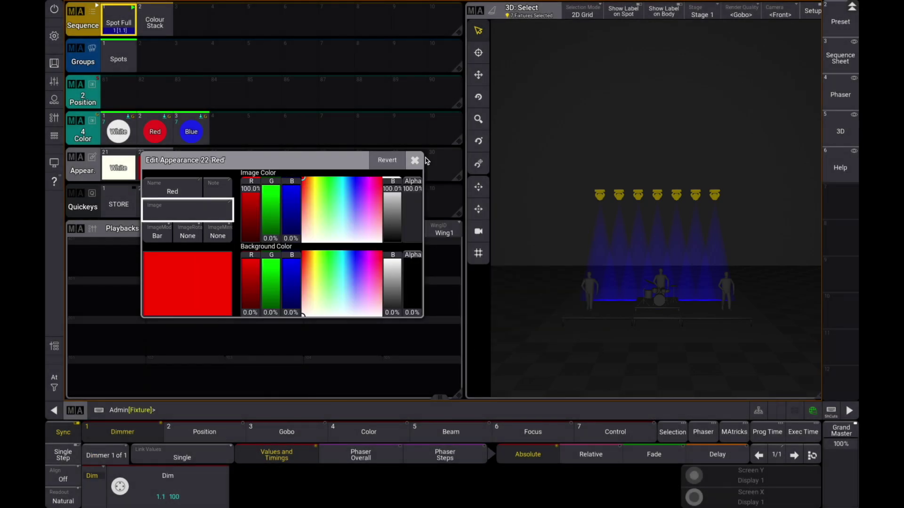
pyautogui.click(415, 160)
# Create appearance 23 with red and green at 0% in the image colour and name it Blue
pyautogui.moveTo(197, 171); pyautogui.dragTo(165, 175)
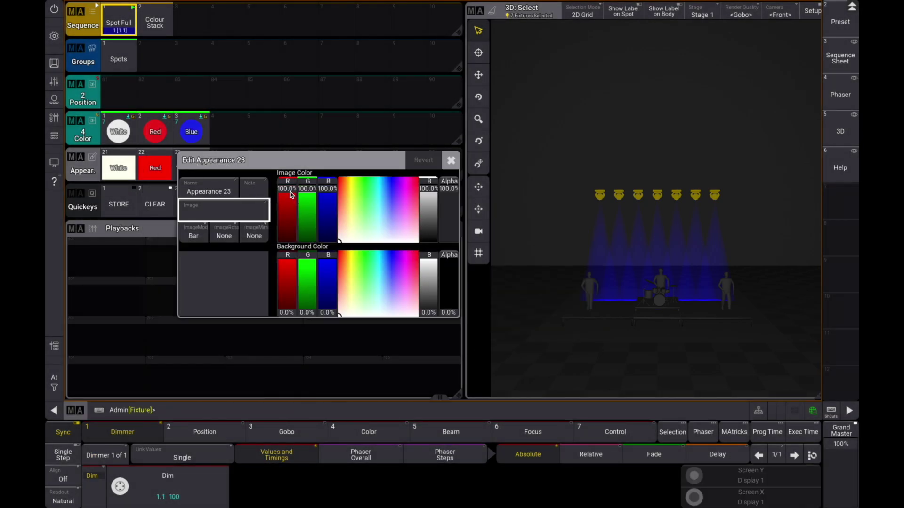
pyautogui.click(291, 238)
pyautogui.moveTo(310, 194); pyautogui.dragTo(309, 239)
pyautogui.click(207, 191)
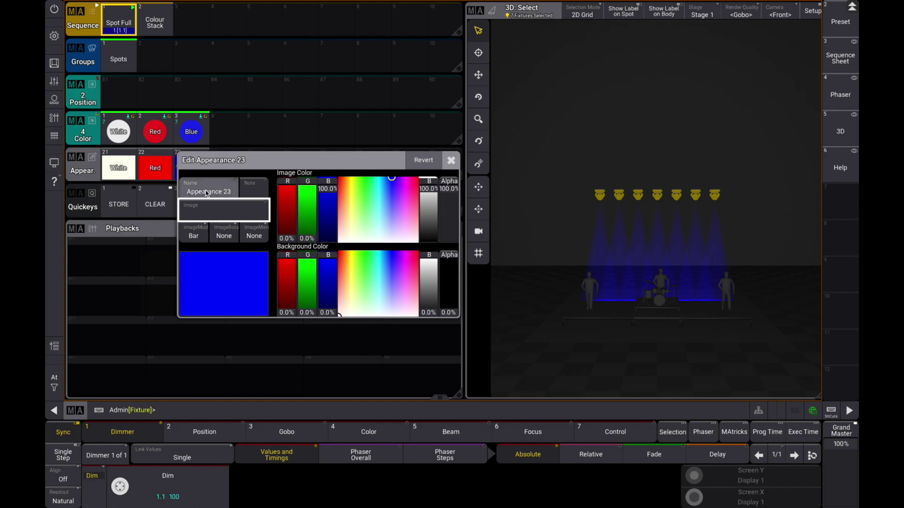
pyautogui.write('Blue')
pyautogui.click(614, 304)
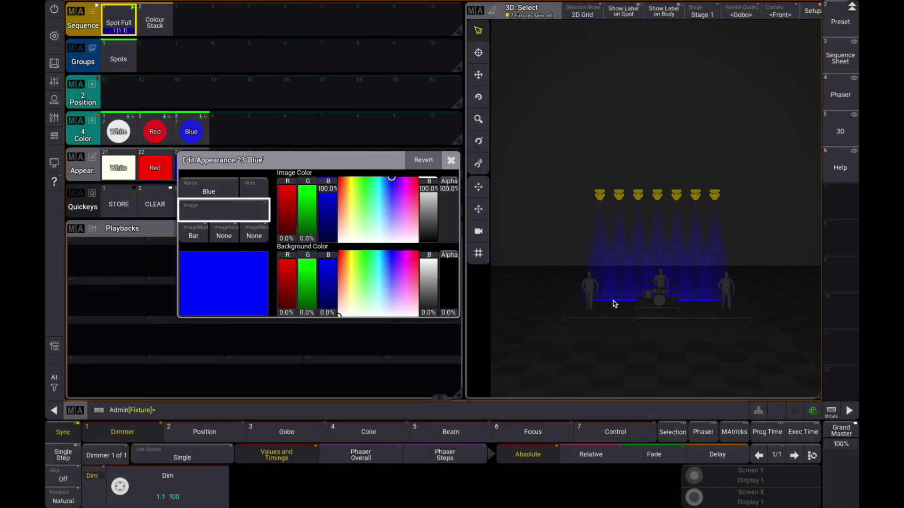
pyautogui.click(452, 160)
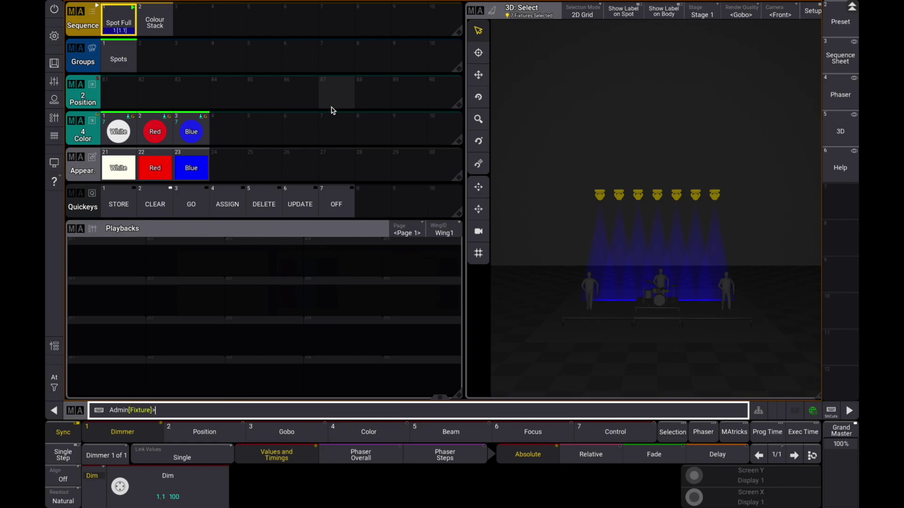
# Assign the World appearance to the Colour Stack sequence in its settings
pyautogui.click(165, 21)
pyautogui.click(125, 46)
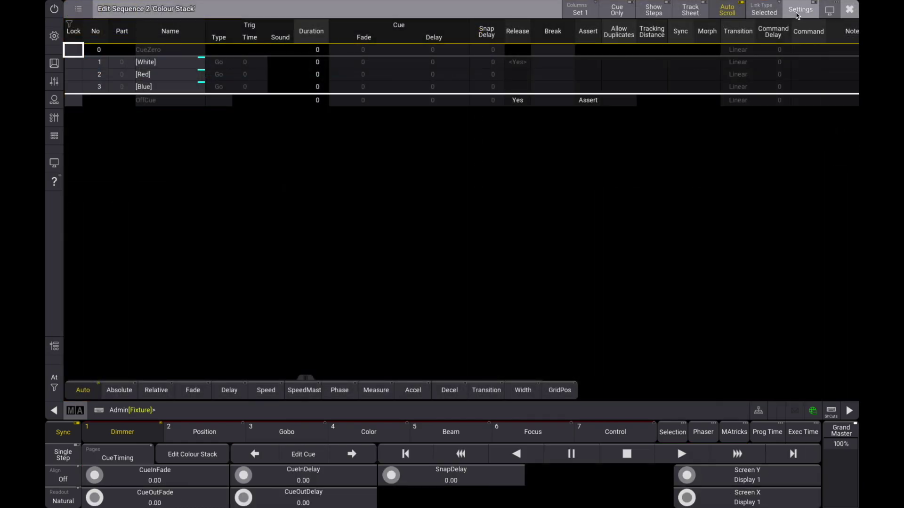
pyautogui.click(799, 11)
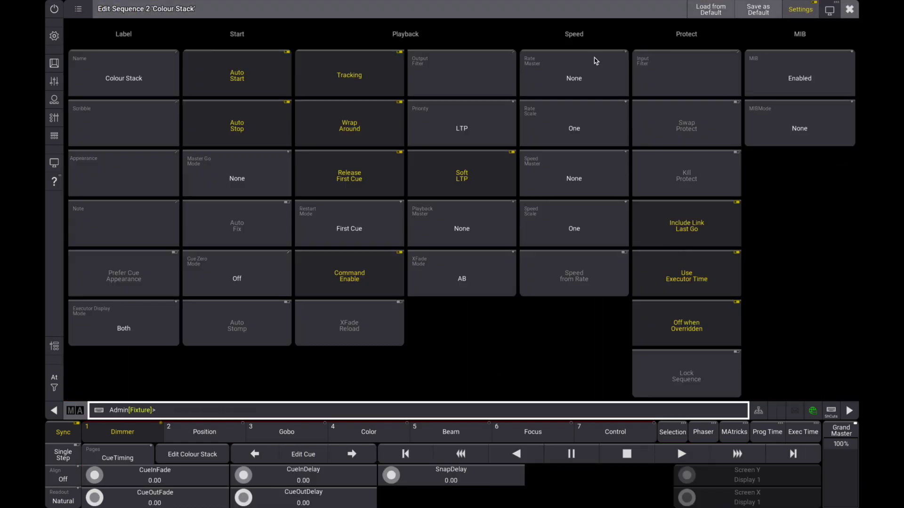
pyautogui.click(132, 171)
pyautogui.click(132, 233)
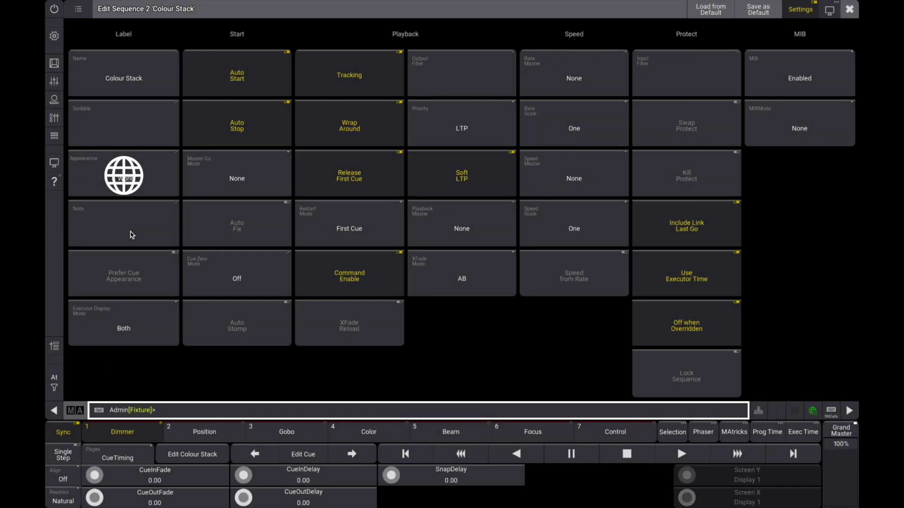
pyautogui.click(850, 9)
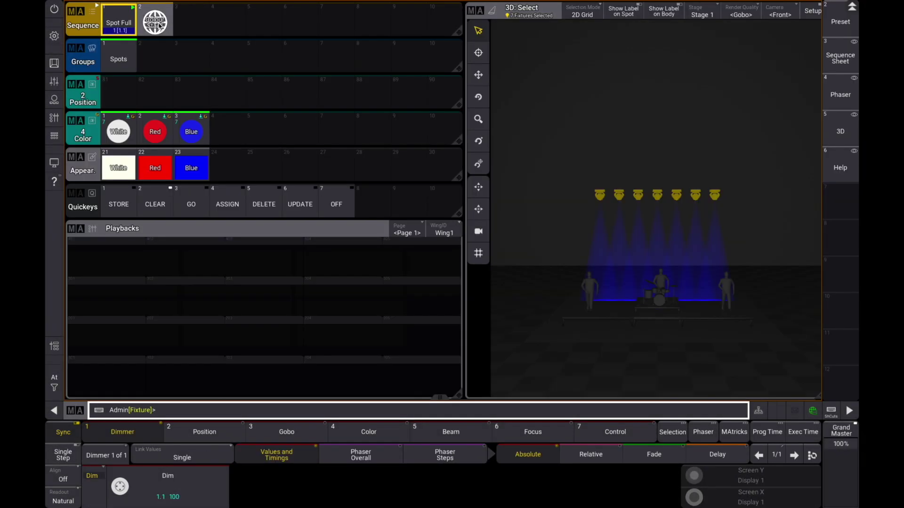
# In the Colour Stack cue list, assign the appearances White, Red and Blue to cues 1, 2 and 3 respectively
pyautogui.moveTo(159, 26); pyautogui.dragTo(132, 52)
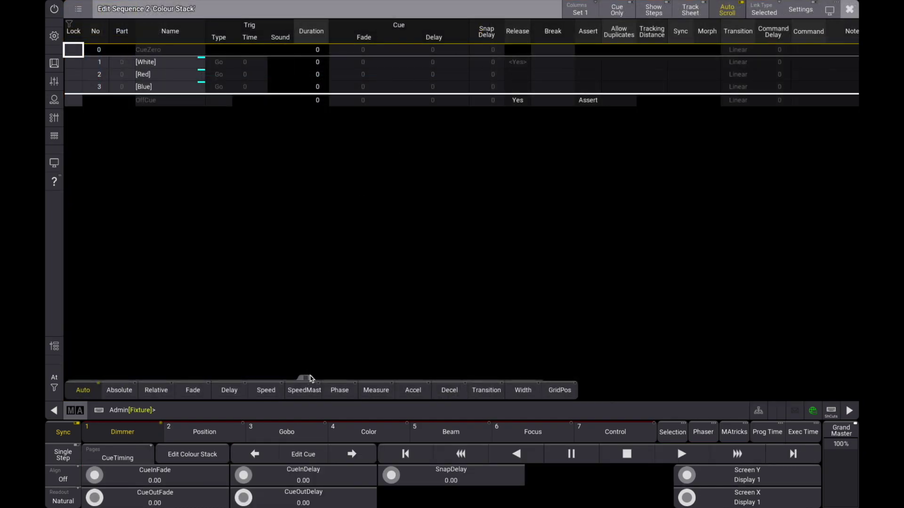
pyautogui.moveTo(310, 378); pyautogui.dragTo(710, 400)
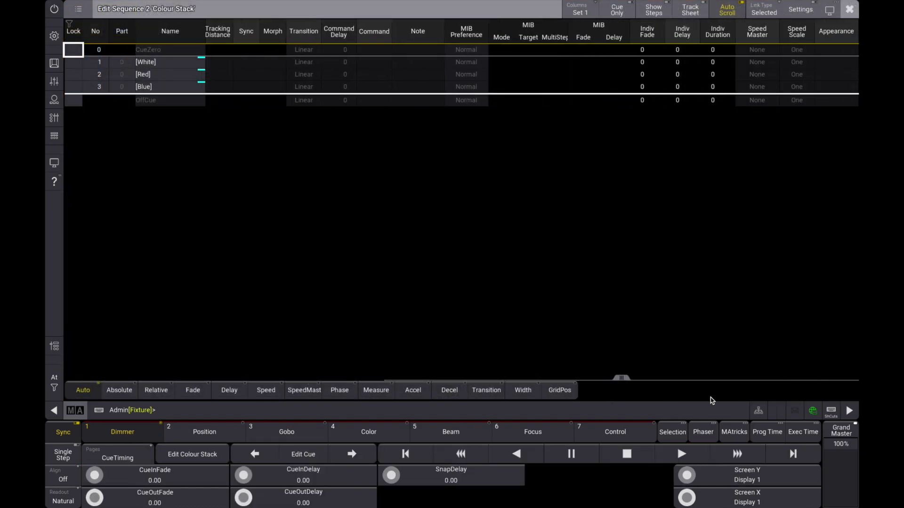
pyautogui.click(837, 61)
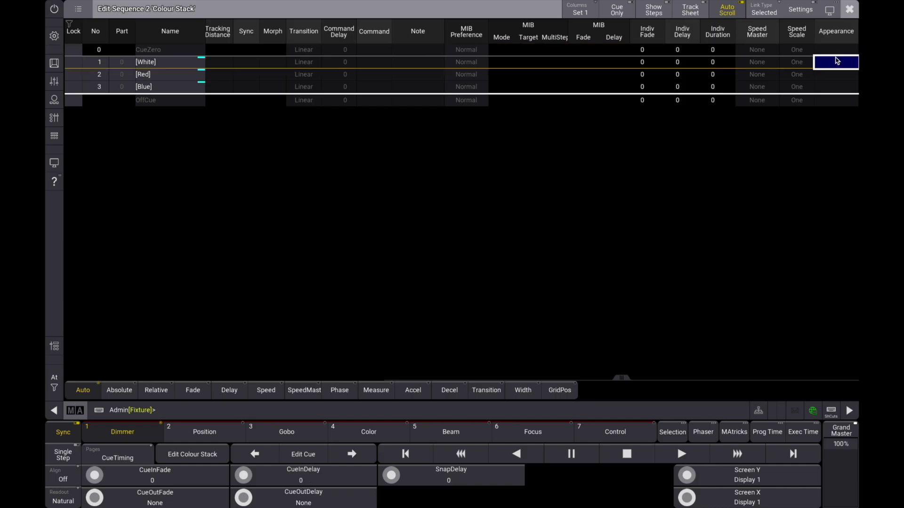
pyautogui.click(837, 62)
pyautogui.click(827, 306)
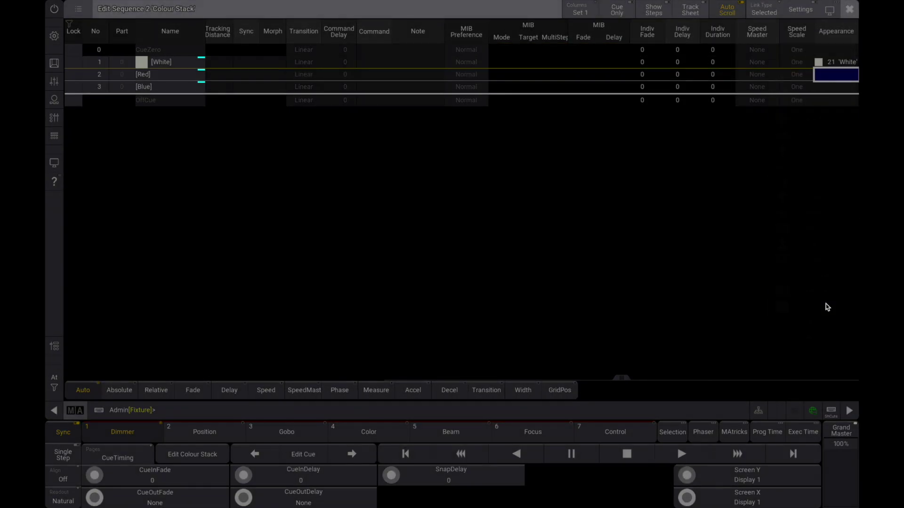
pyautogui.click(828, 79)
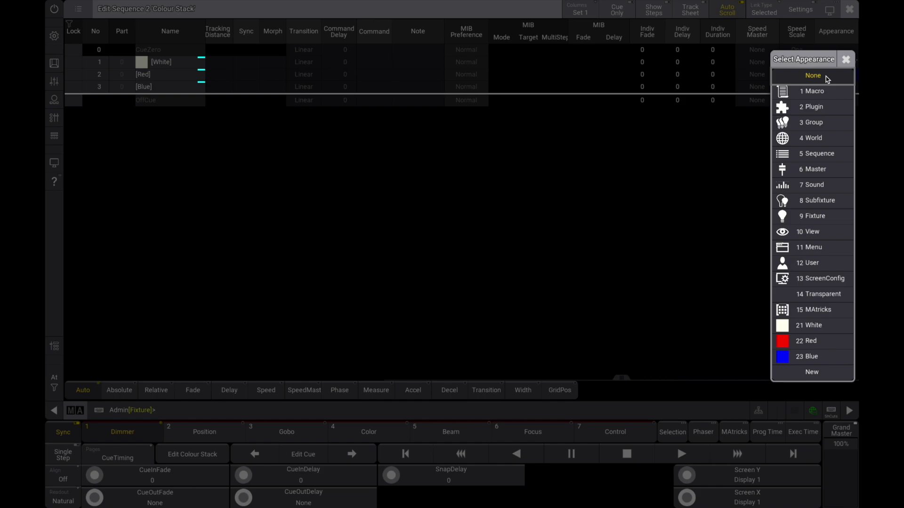
pyautogui.click(824, 339)
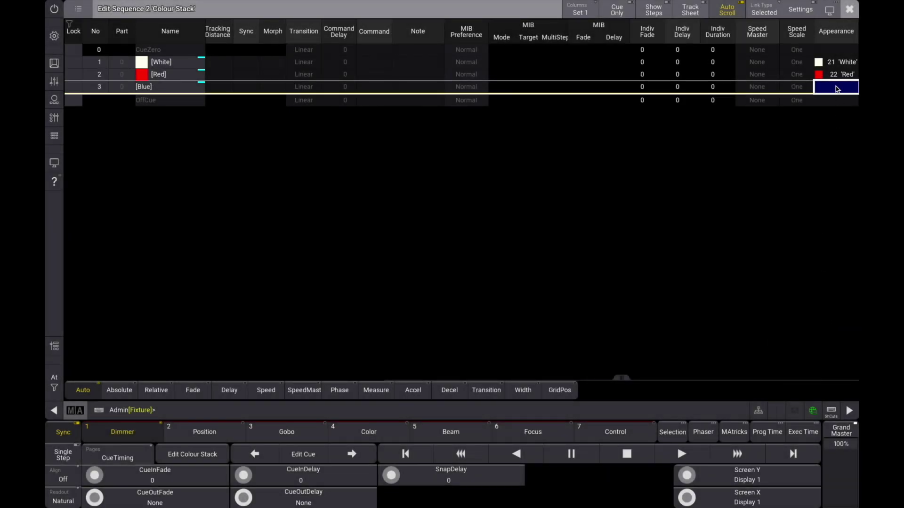
pyautogui.click(836, 88)
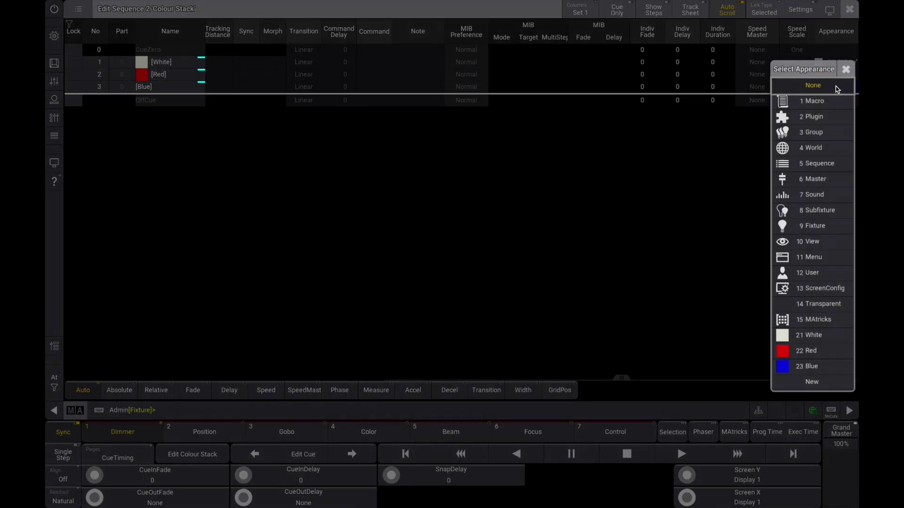
pyautogui.click(834, 368)
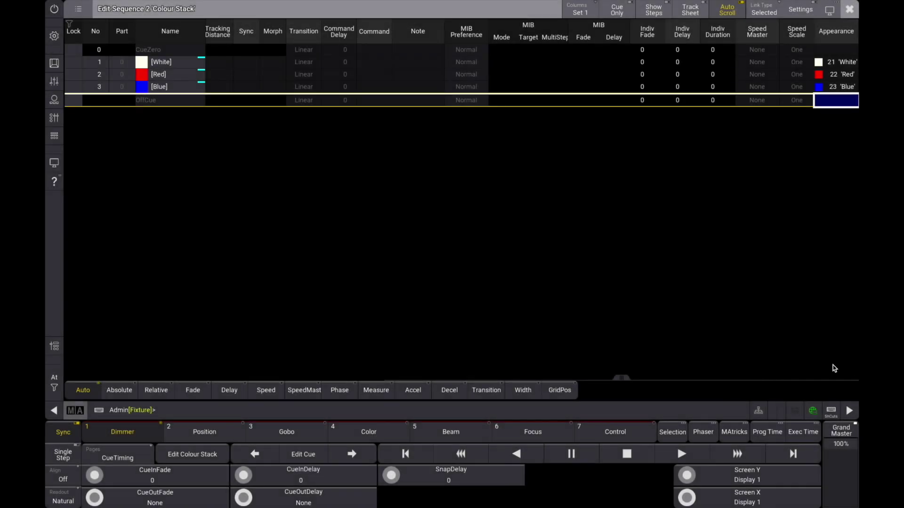
# Enable Prefer Cue Appearance in the Colour Stack sequence settings
pyautogui.click(802, 10)
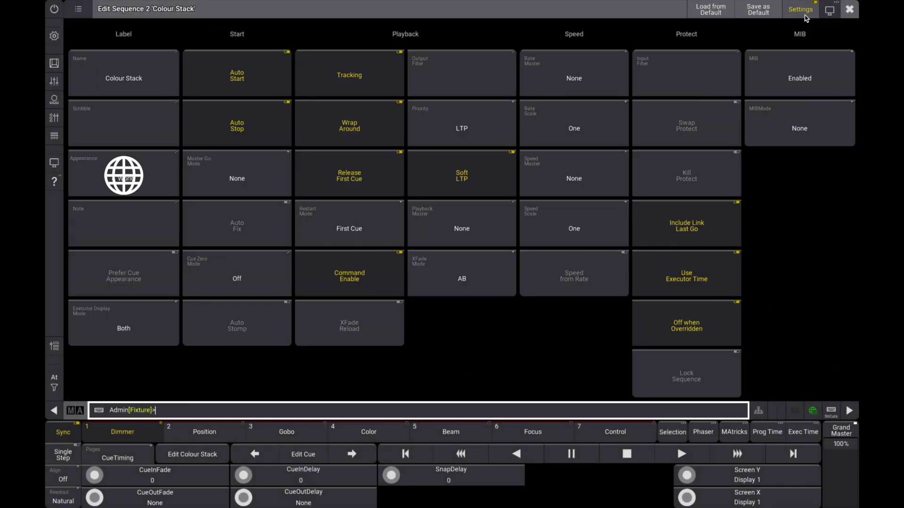
pyautogui.click(135, 276)
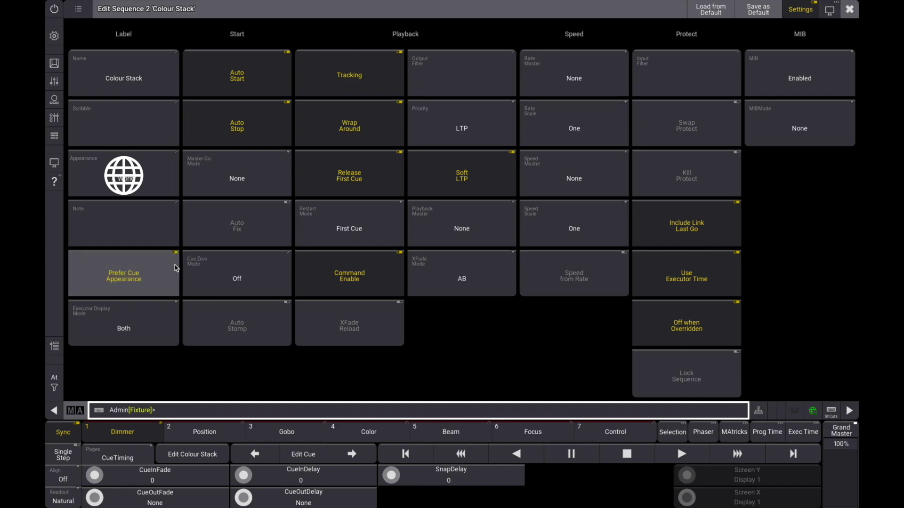
pyautogui.click(850, 12)
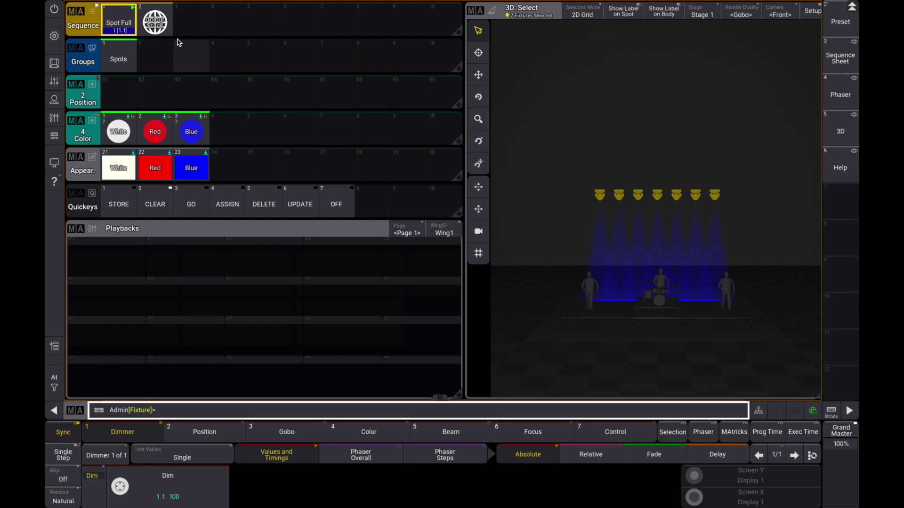
# Assign the Colour Stack sequence to the first playback executor in row 100 of page 1
pyautogui.click(171, 32)
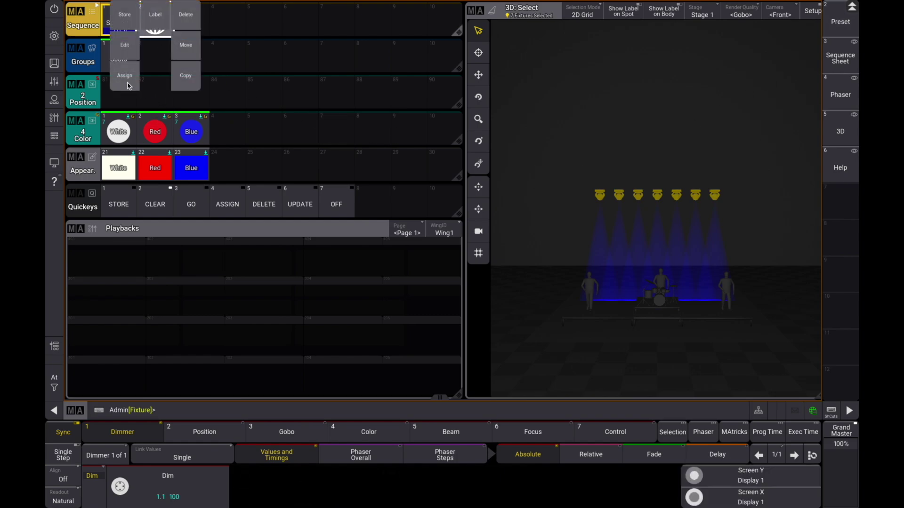
pyautogui.click(126, 78)
pyautogui.click(86, 378)
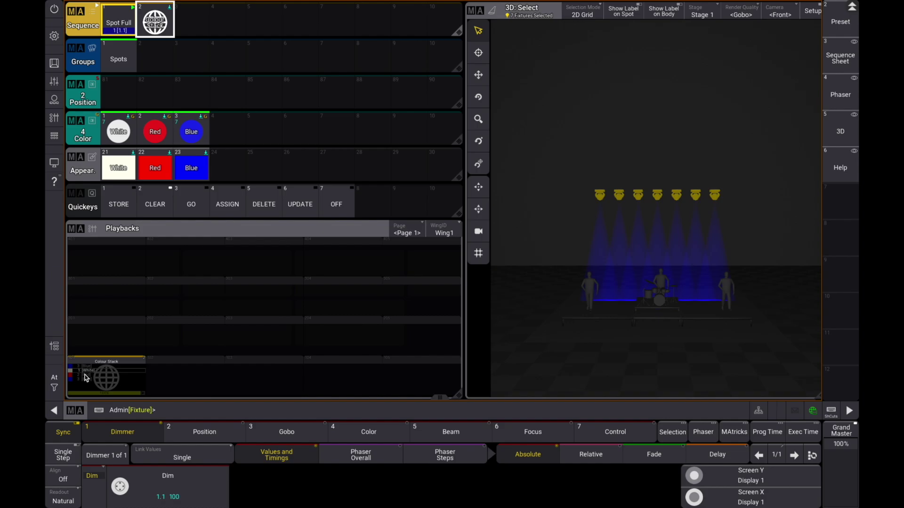
# Enlarge the Colour Stack executor's handle to five columns wide and up through rows 100 to 400
pyautogui.click(91, 363)
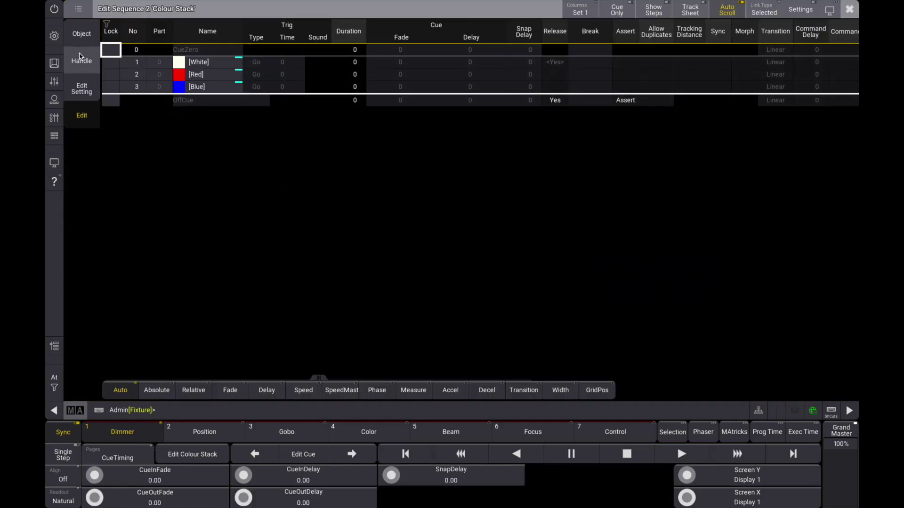
pyautogui.click(78, 59)
pyautogui.moveTo(113, 281); pyautogui.dragTo(116, 139)
pyautogui.click(115, 138)
pyautogui.click(344, 32)
pyautogui.click(505, 30)
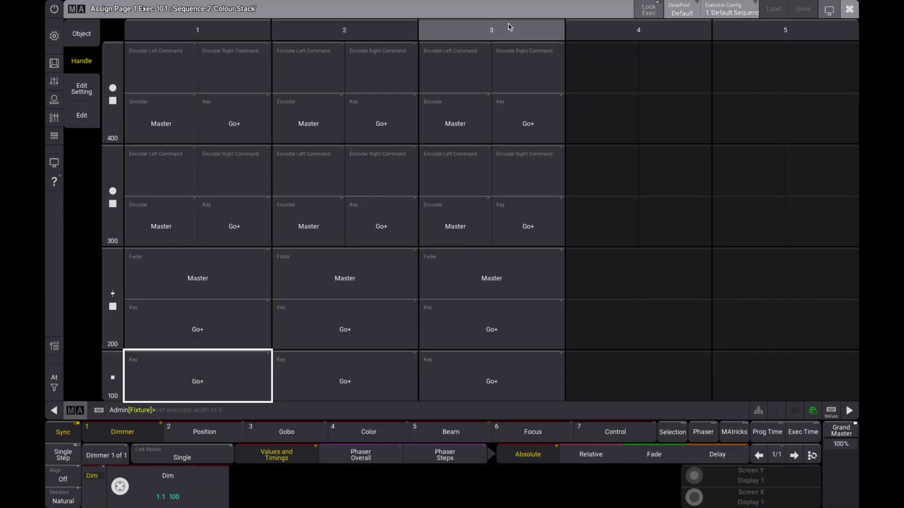
pyautogui.click(638, 30)
pyautogui.click(764, 34)
pyautogui.click(846, 13)
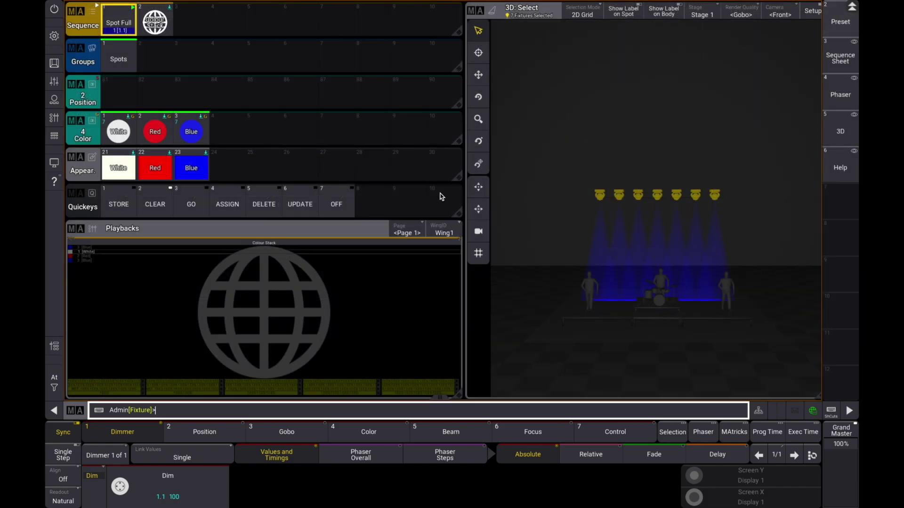
# Run the Colour Stack sequence from its White cue to its Red cue
pyautogui.click(151, 26)
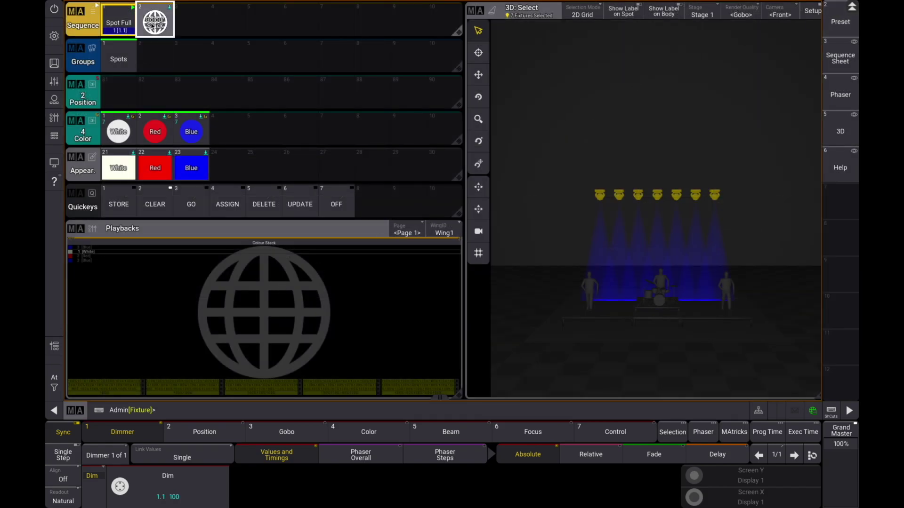
pyautogui.click(152, 26)
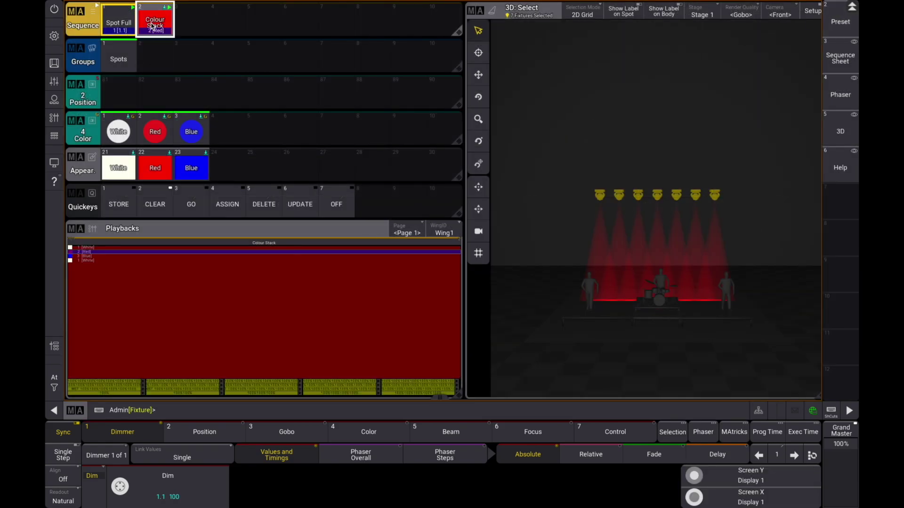
# Run the Colour Stack sequence through its Blue cue back to White, and switch the sequence off
pyautogui.click(152, 25)
pyautogui.click(152, 26)
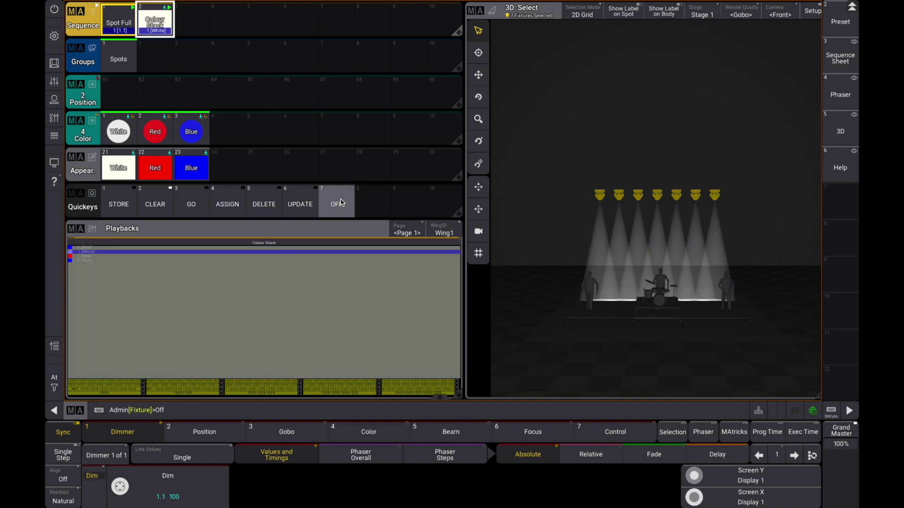
pyautogui.click(168, 35)
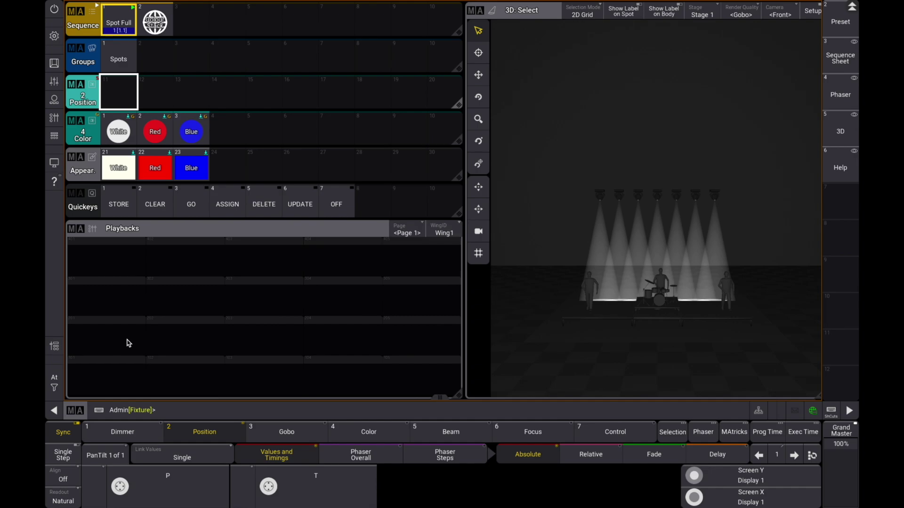
# Create appearance 24 using the imported "Vdieo app in sequences screenshot straight_png" image
pyautogui.moveTo(221, 173); pyautogui.dragTo(210, 279)
pyautogui.click(205, 168)
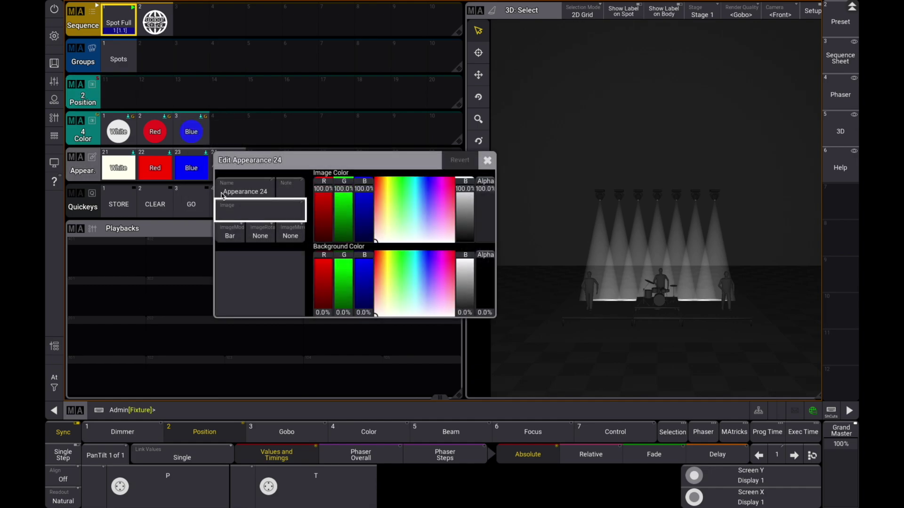
pyautogui.click(260, 213)
pyautogui.click(262, 254)
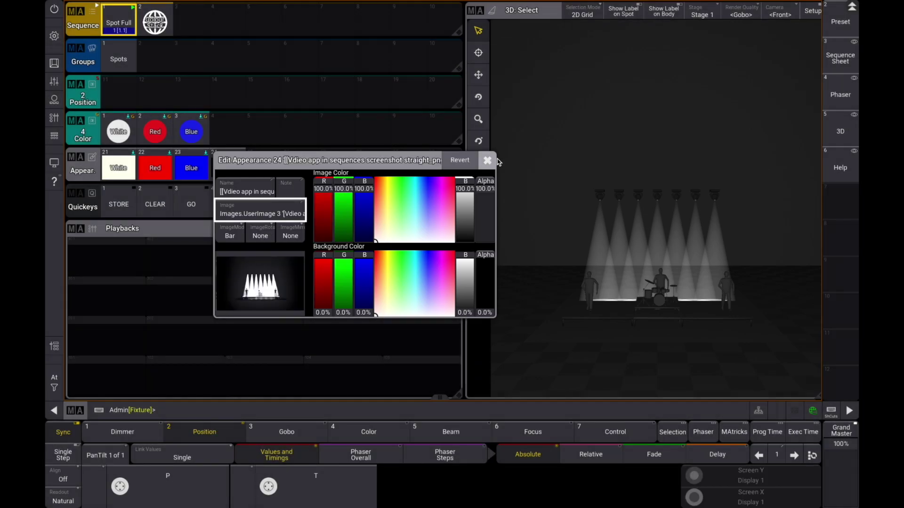
# Create appearance 25 using the imported "Video App in sequence fan _png" image
pyautogui.click(263, 165)
pyautogui.click(262, 166)
pyautogui.click(233, 166)
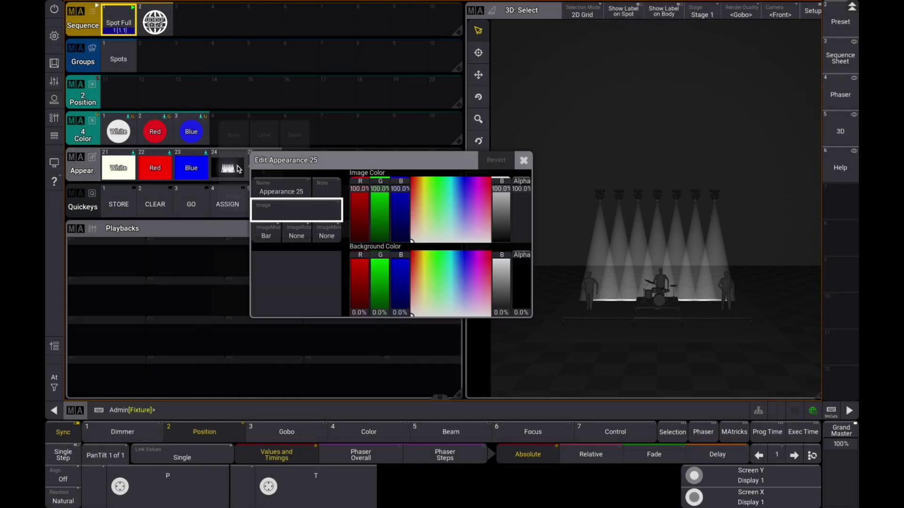
pyautogui.click(307, 216)
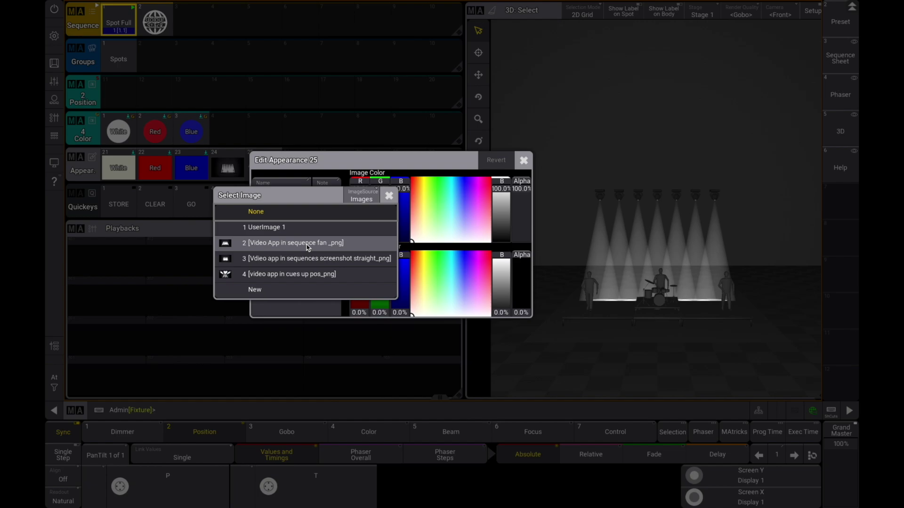
pyautogui.click(307, 247)
pyautogui.click(523, 160)
# Create appearance 26 using the imported "video app in cues up pos_png" image
pyautogui.moveTo(300, 168); pyautogui.dragTo(272, 174)
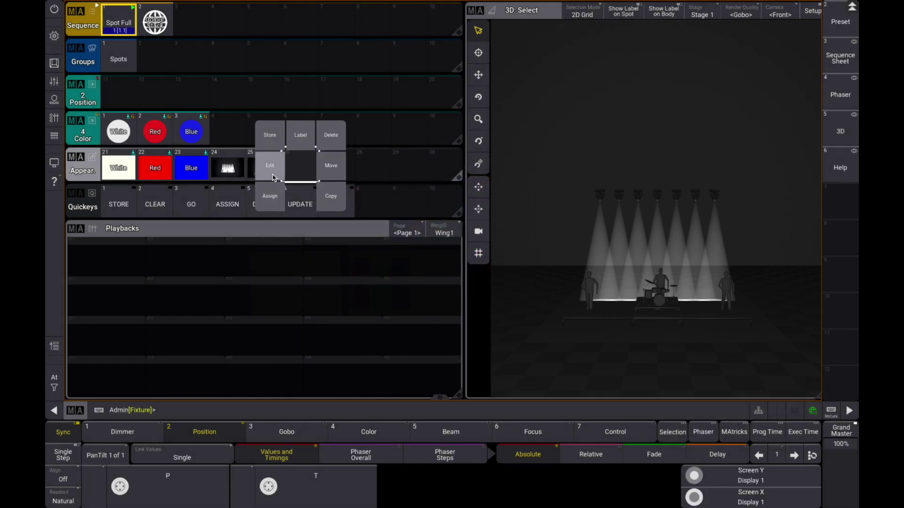
pyautogui.click(272, 177)
pyautogui.click(330, 214)
pyautogui.click(329, 267)
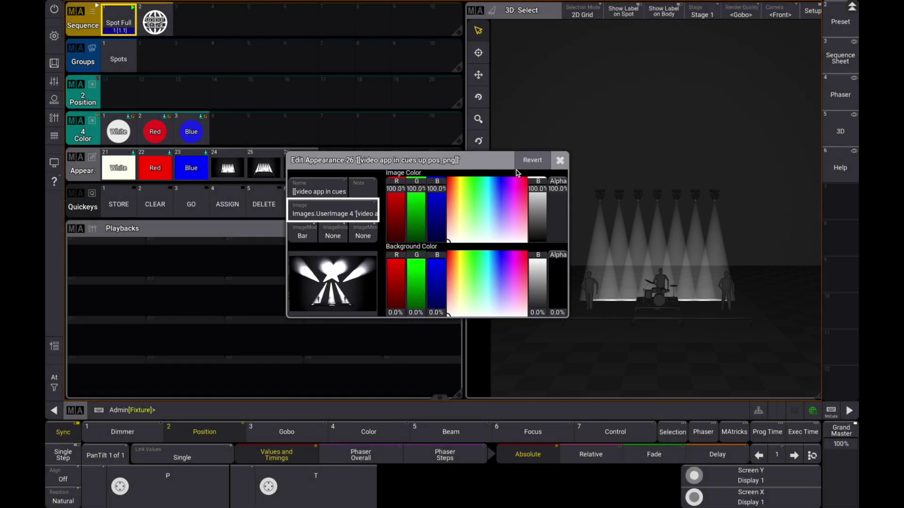
pyautogui.click(559, 160)
# Apply the Straight position preset to the Spots group and store it as the first cue of sequence 3
pyautogui.click(124, 97)
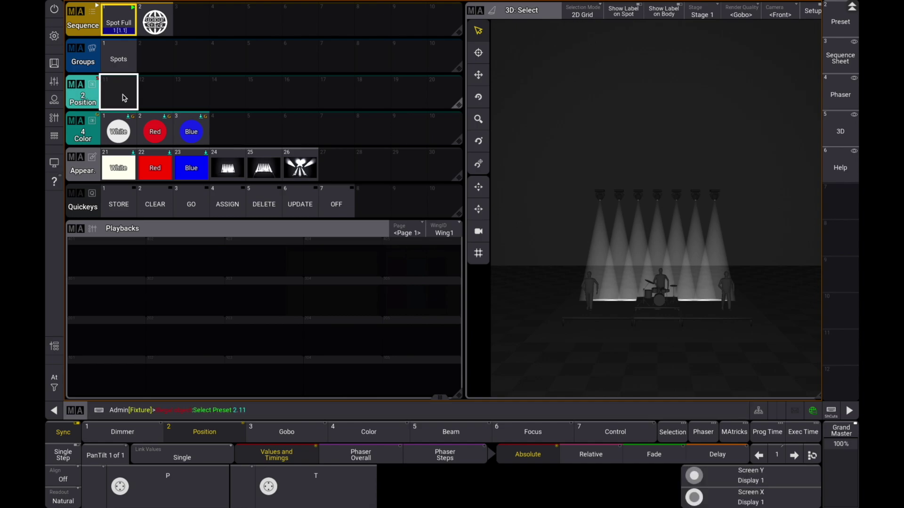
pyautogui.click(118, 59)
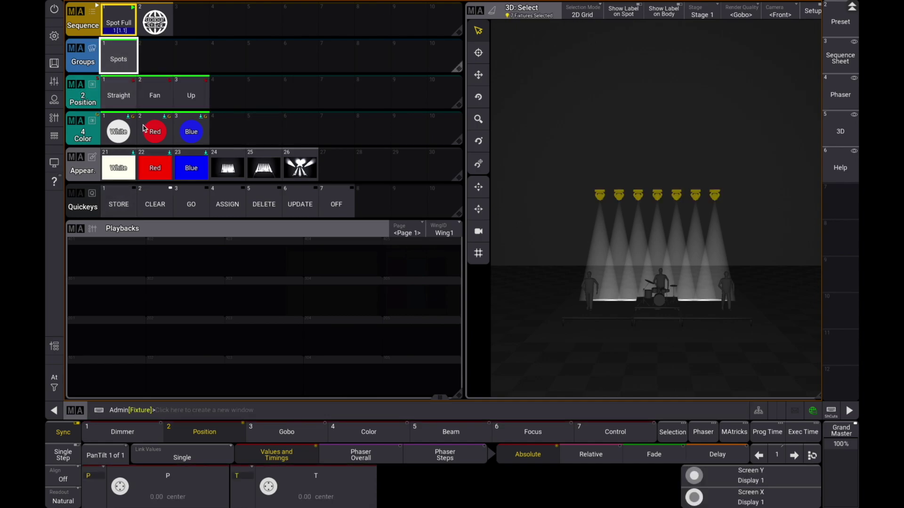
pyautogui.click(118, 95)
pyautogui.click(119, 204)
pyautogui.click(195, 27)
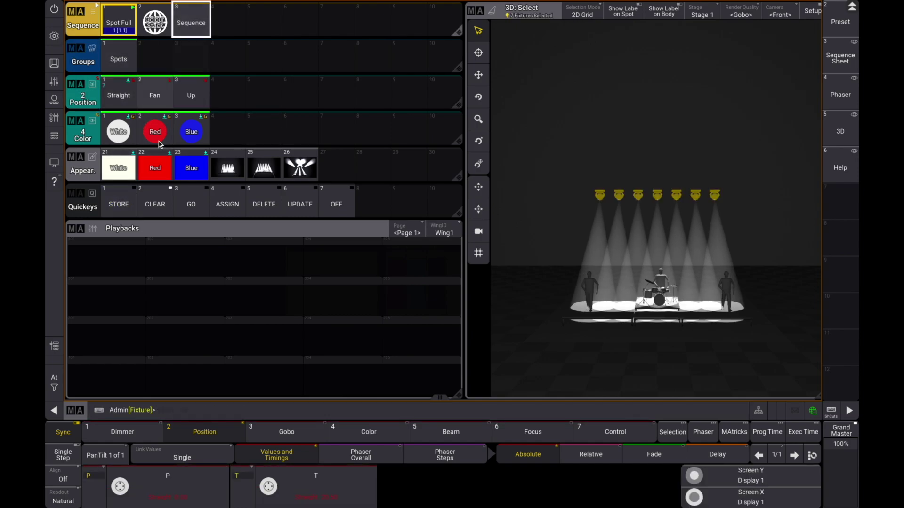
# Apply the Fan position preset and store it in sequence 3 as a second cue
pyautogui.click(155, 95)
pyautogui.click(119, 204)
pyautogui.click(190, 20)
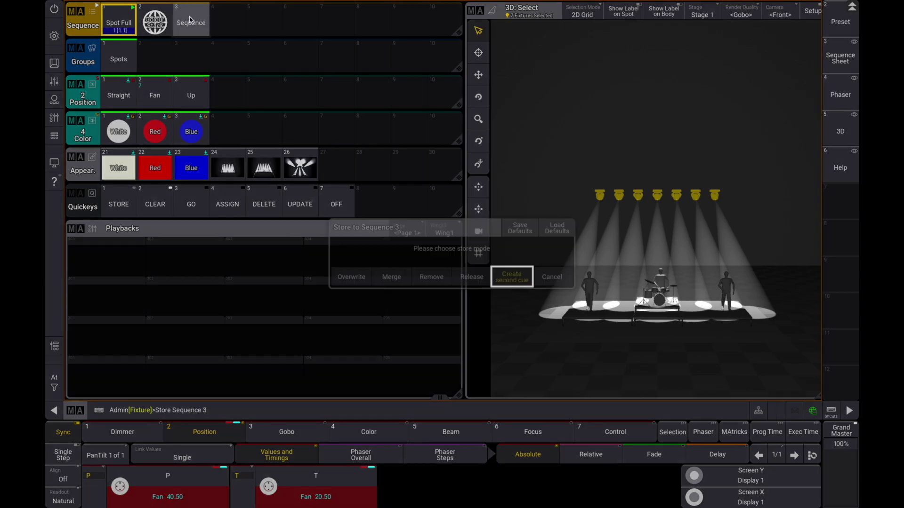
pyautogui.click(512, 277)
# Store the Up position preset as the third cue of sequence 3 and name the sequence Focus Stack
pyautogui.click(192, 95)
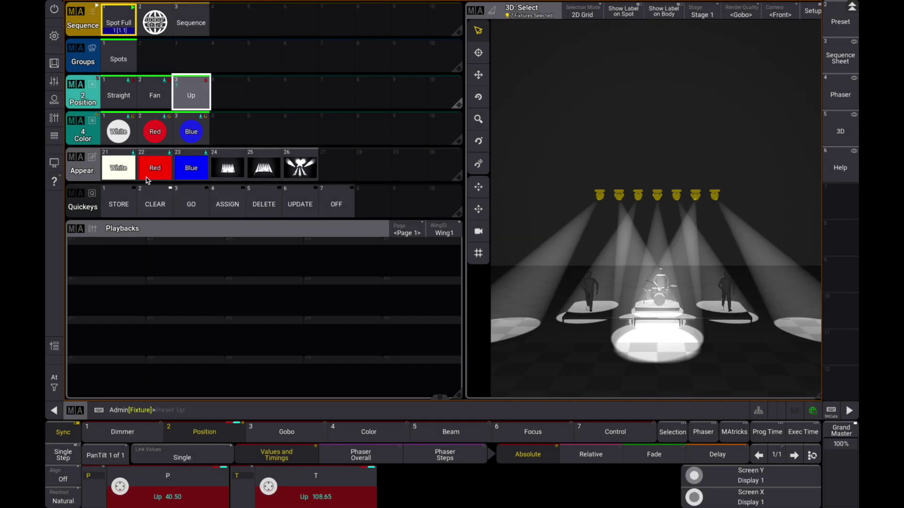
pyautogui.click(119, 204)
pyautogui.click(195, 26)
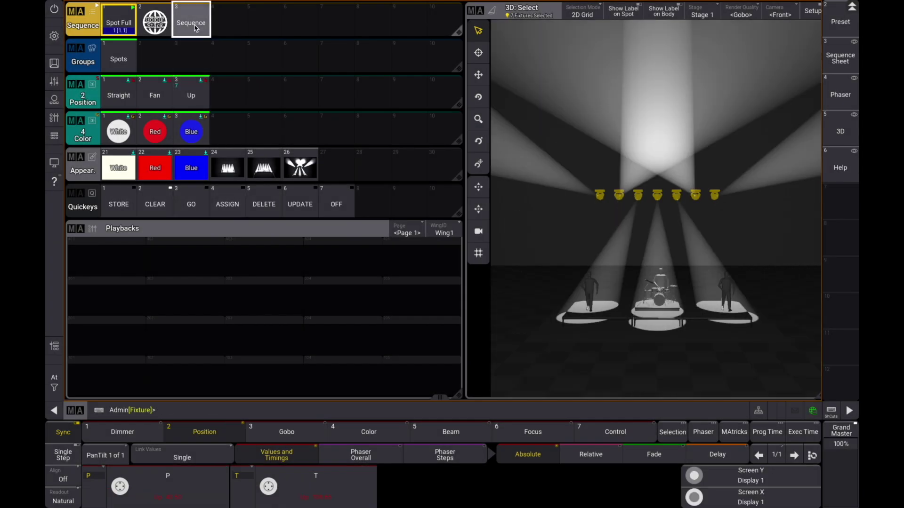
pyautogui.click(195, 28)
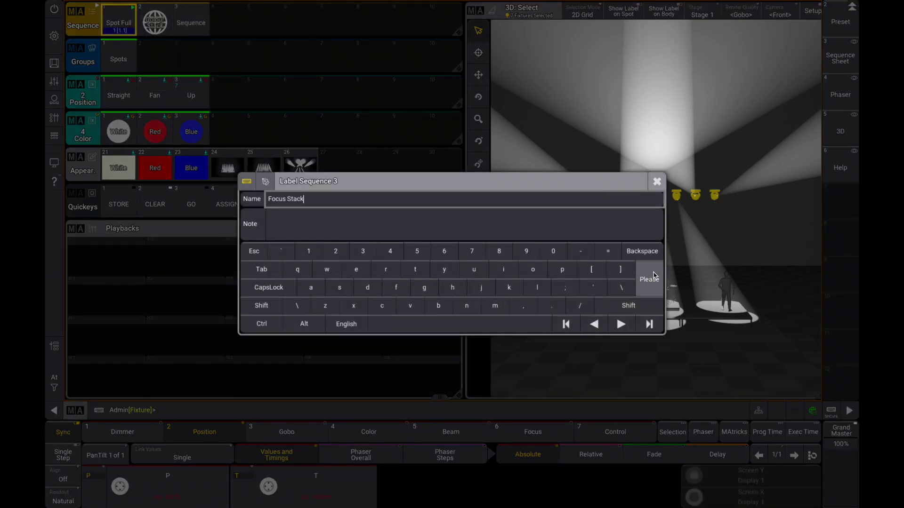
pyautogui.press('Return')
# Assign appearances 24, 25 and 26 to the Straight, Fan and Up cues of the Focus Stack sequence respectively
pyautogui.click(191, 20)
pyautogui.click(161, 45)
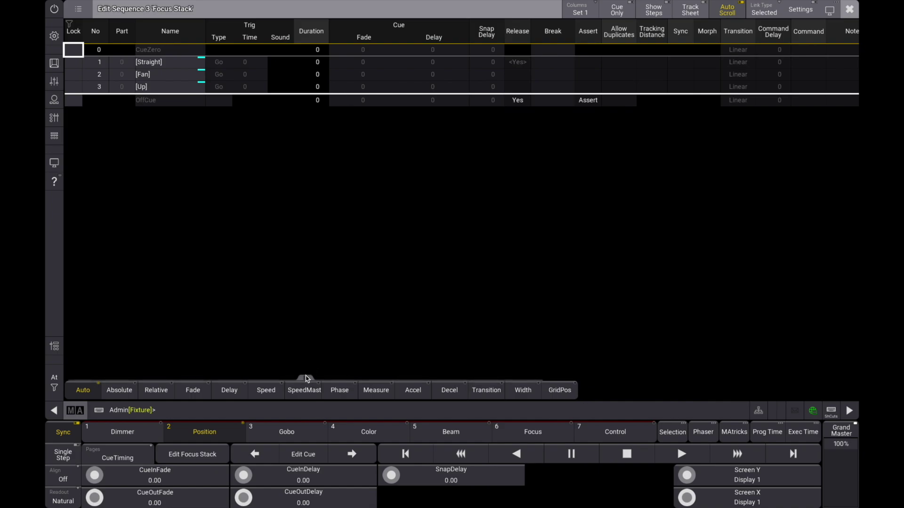
pyautogui.moveTo(306, 379); pyautogui.dragTo(621, 379)
pyautogui.doubleClick(833, 69)
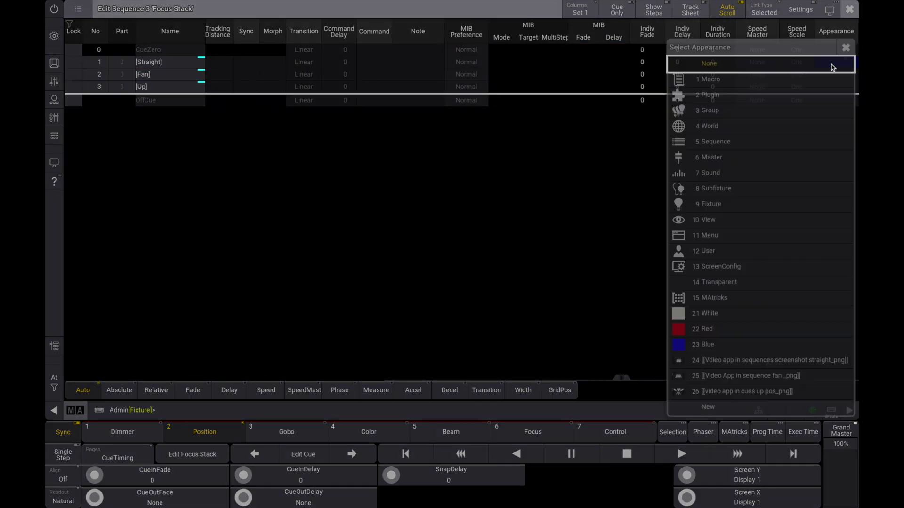
pyautogui.click(767, 362)
pyautogui.doubleClick(828, 71)
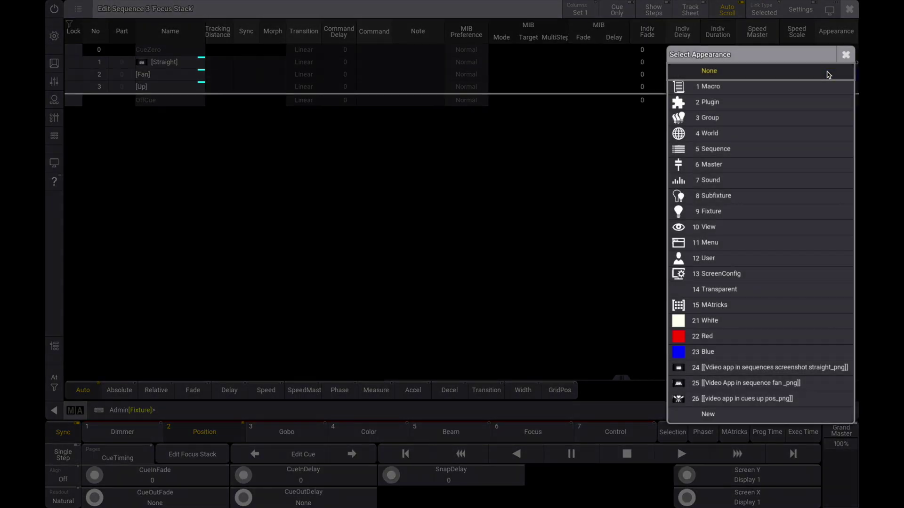
pyautogui.click(753, 380)
pyautogui.doubleClick(828, 92)
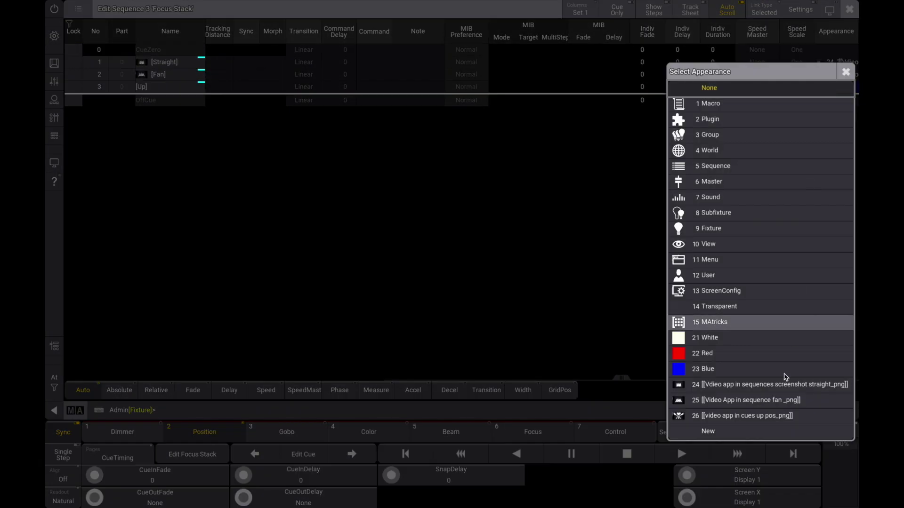
pyautogui.click(781, 417)
# Enable Prefer Cue Appearance in the Focus Stack sequence settings
pyautogui.click(801, 11)
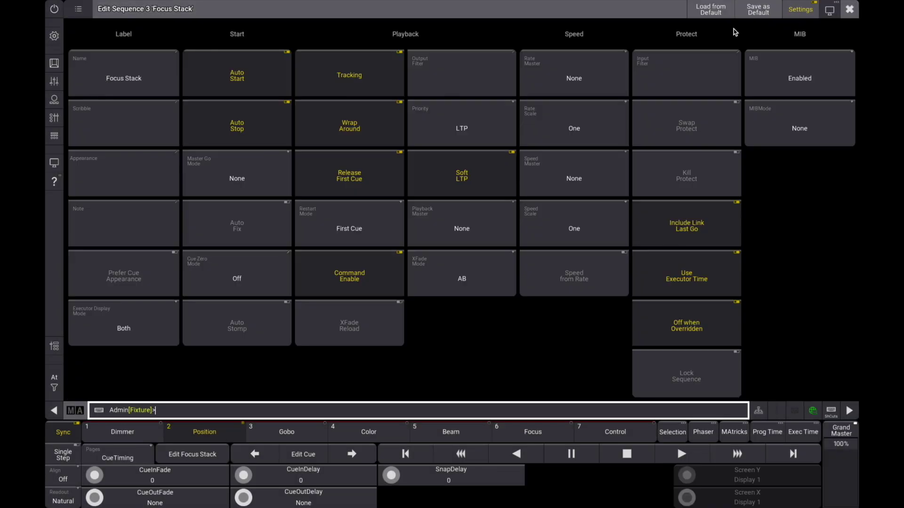
pyautogui.click(149, 274)
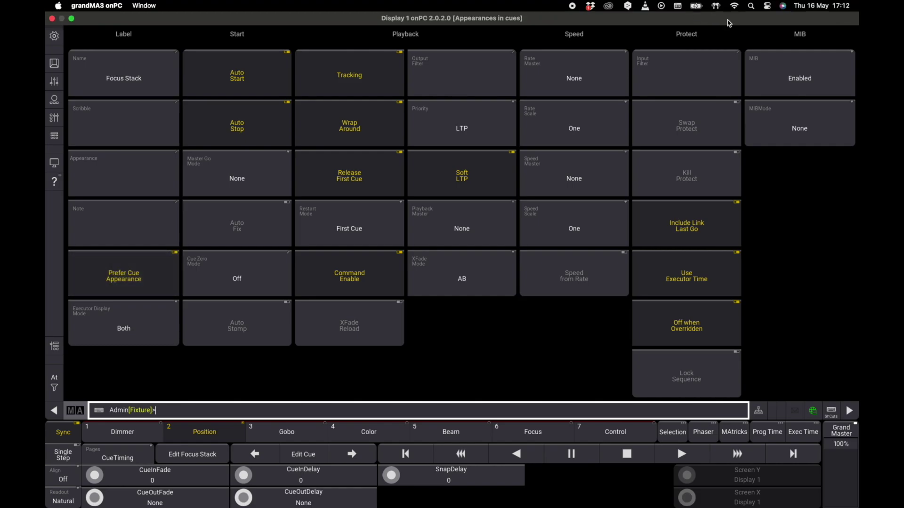
pyautogui.click(850, 9)
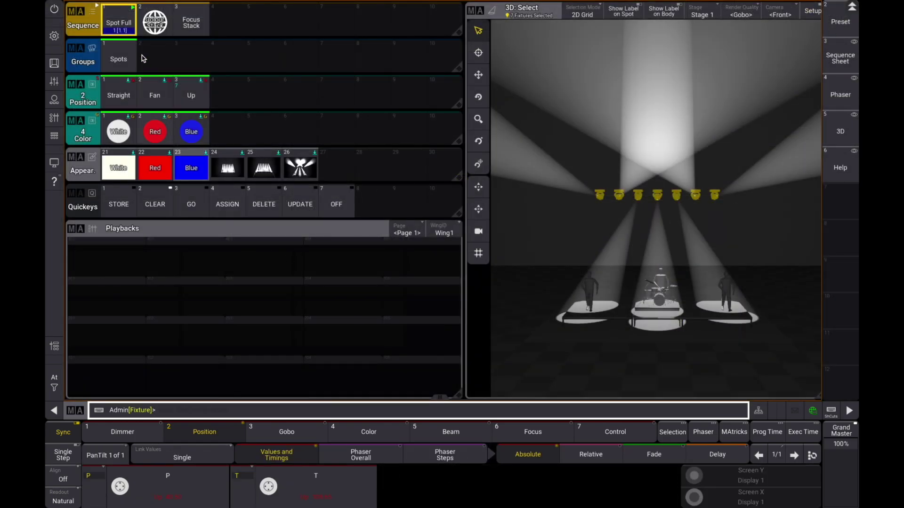
# Assign Focus Stack to executor 101 on page 1 and enlarge its handle to five columns wide across rows 100 to 400
pyautogui.moveTo(192, 21); pyautogui.dragTo(171, 75)
pyautogui.click(85, 378)
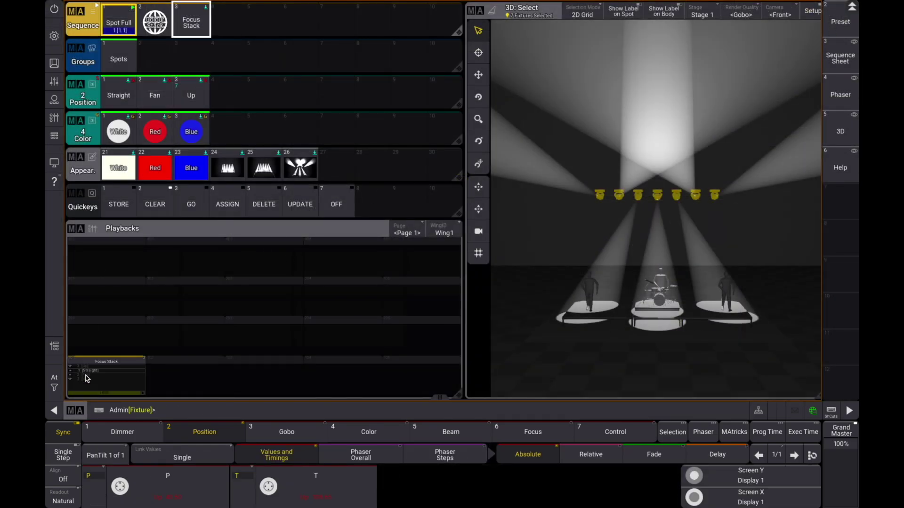
pyautogui.click(85, 377)
pyautogui.click(81, 65)
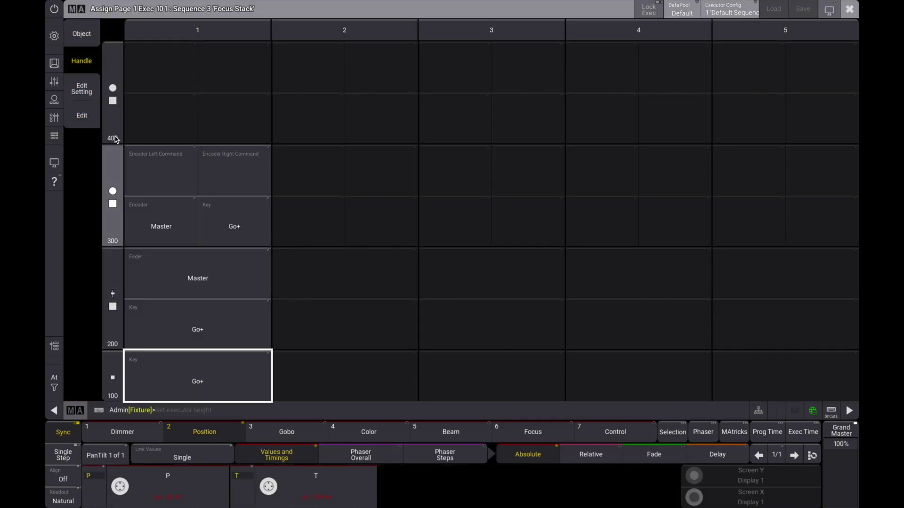
pyautogui.click(508, 31)
pyautogui.click(659, 31)
pyautogui.click(754, 31)
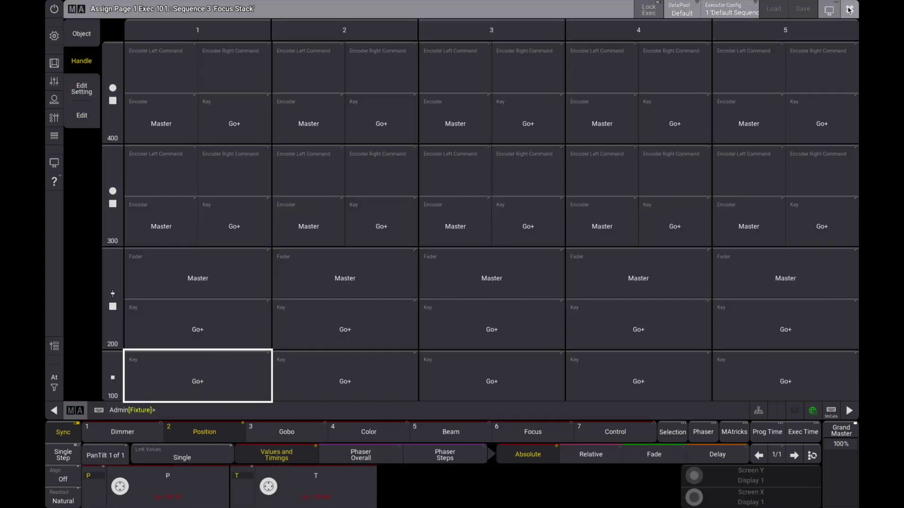
pyautogui.click(848, 9)
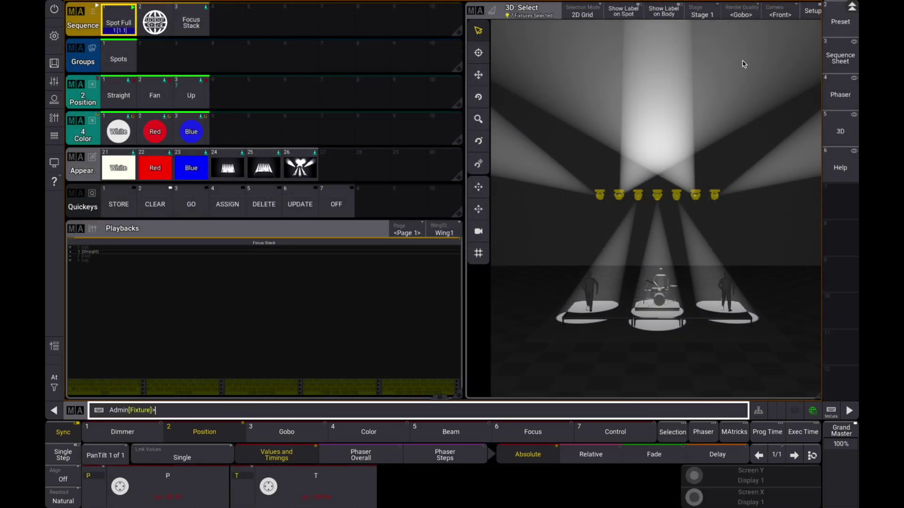
# Run the Focus Stack sequence through its Straight cue to its Fan cue
pyautogui.click(197, 32)
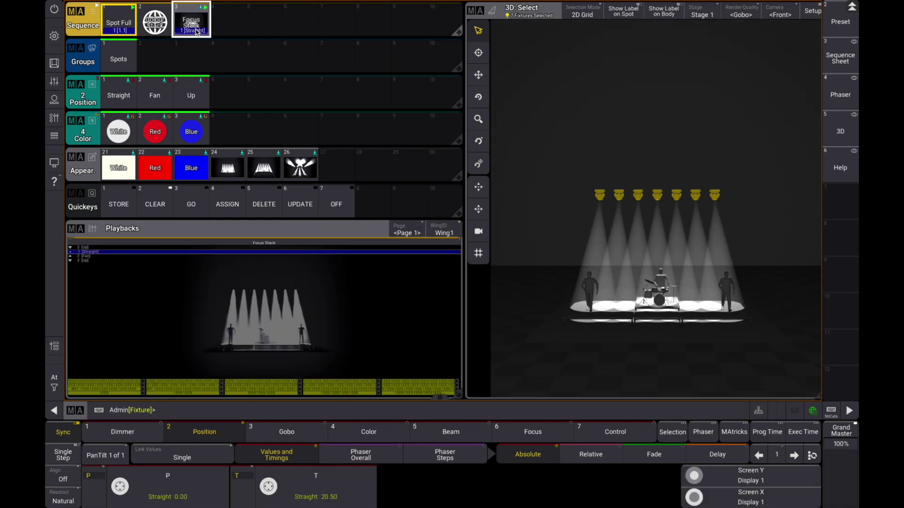
pyautogui.click(196, 32)
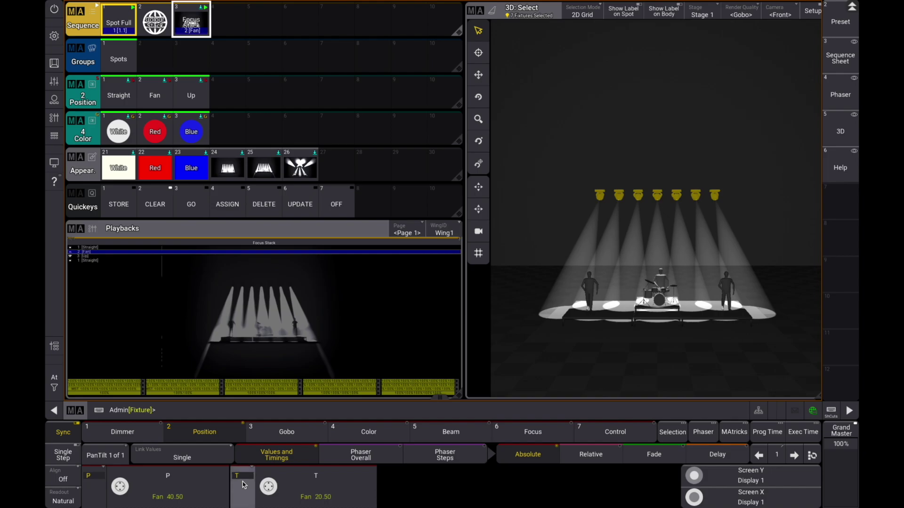
# Raise the fixtures' tilt to 41 and update the Fan position preset with it
pyautogui.moveTo(269, 492); pyautogui.dragTo(278, 474)
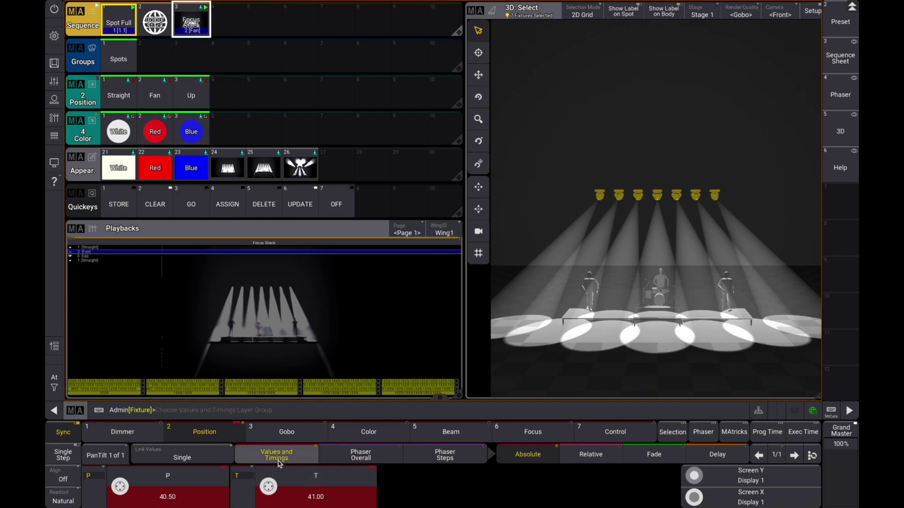
pyautogui.click(298, 205)
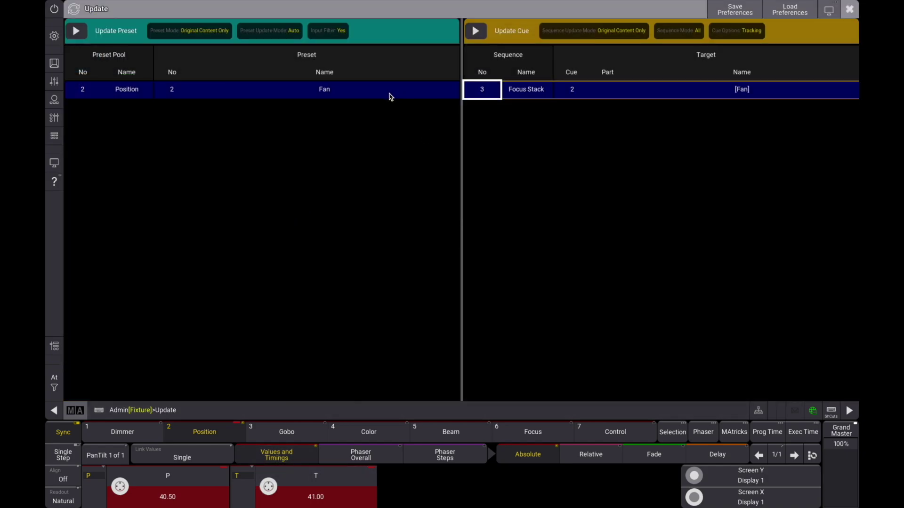
pyautogui.click(389, 97)
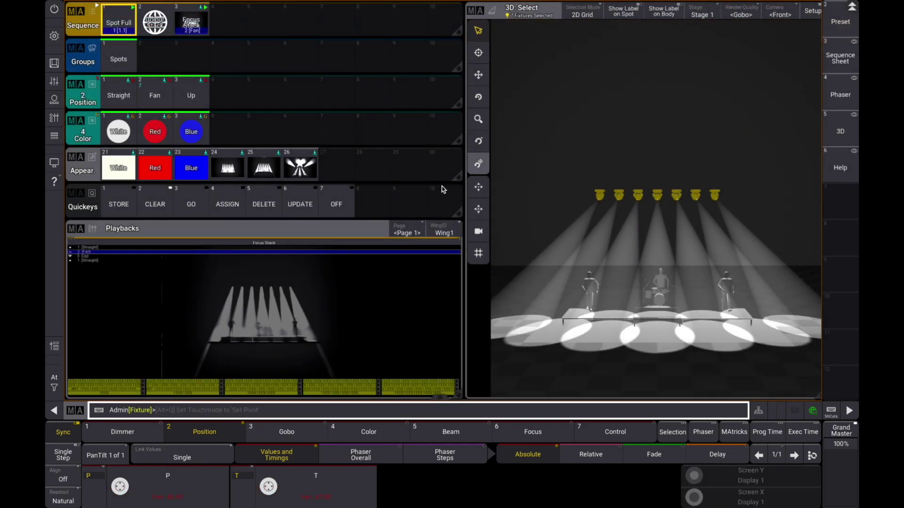
# Advance the Focus Stack sequence to its Up cue
pyautogui.click(193, 24)
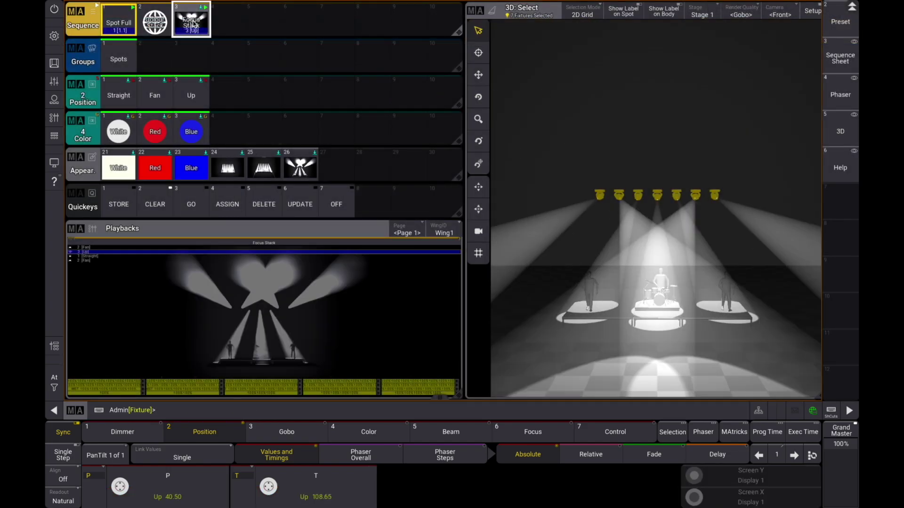